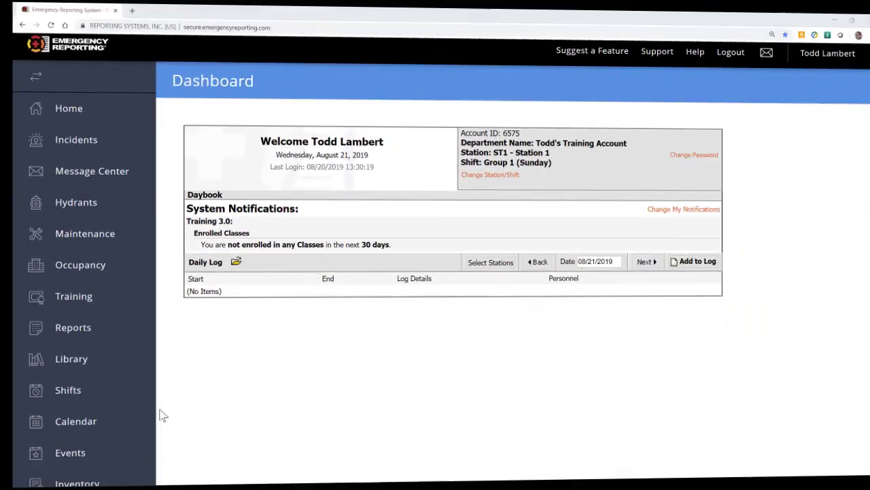
- Open the Security Roles and Permissions page in the Administration module
scroll(139, 416, "down", 4)
scroll(135, 422, "down", 1)
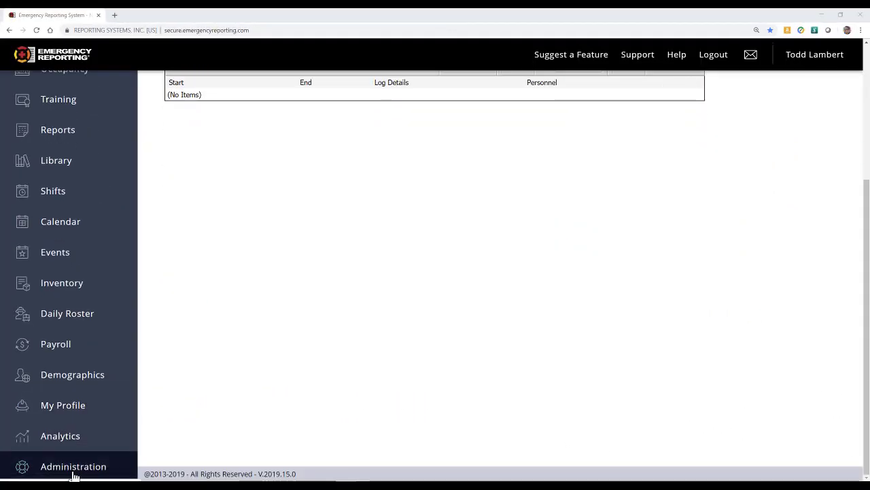
left_click(73, 473)
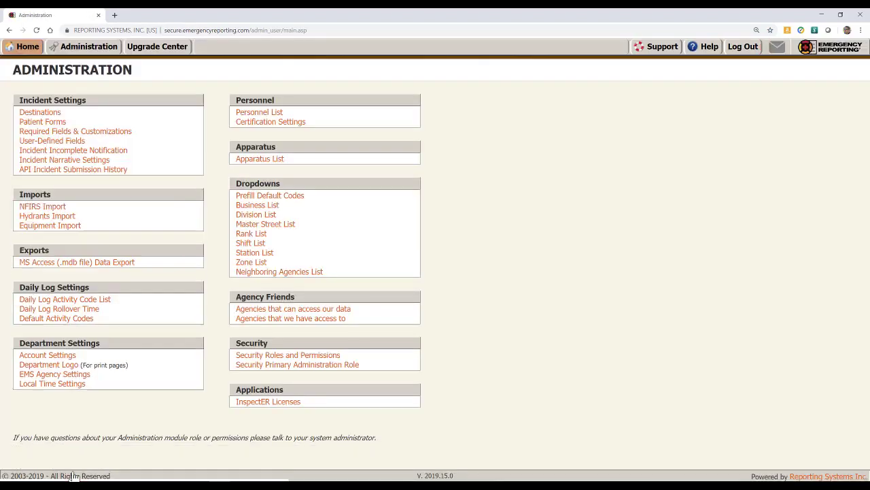
left_click(260, 357)
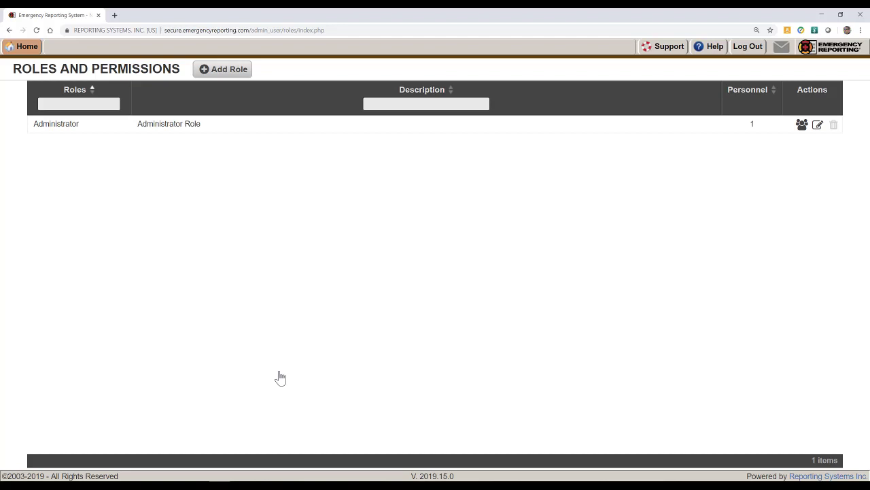
- Start a new security role based on the Firefighter template, name it Firefighter, and remove the word "template" from its description
left_click(232, 73)
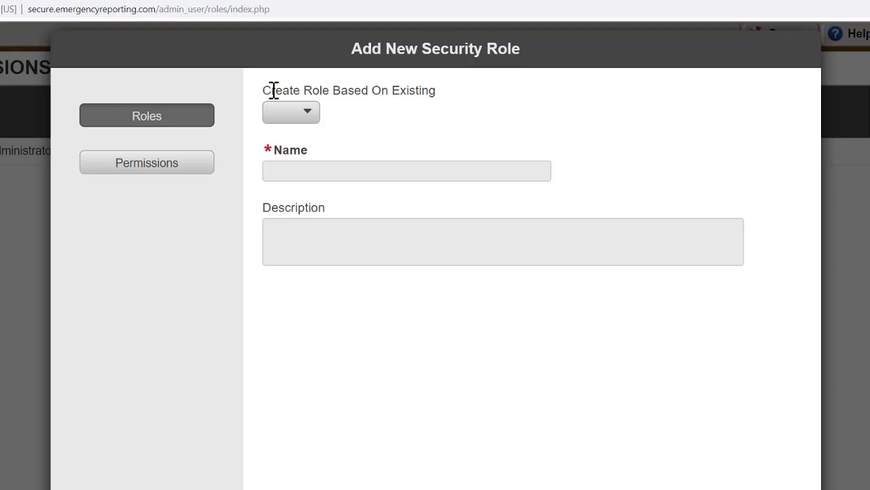
left_click(307, 114)
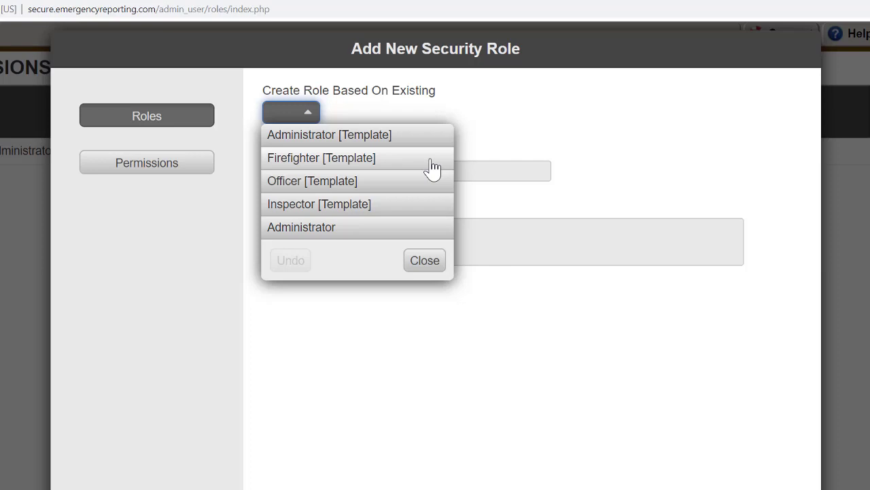
left_click(432, 169)
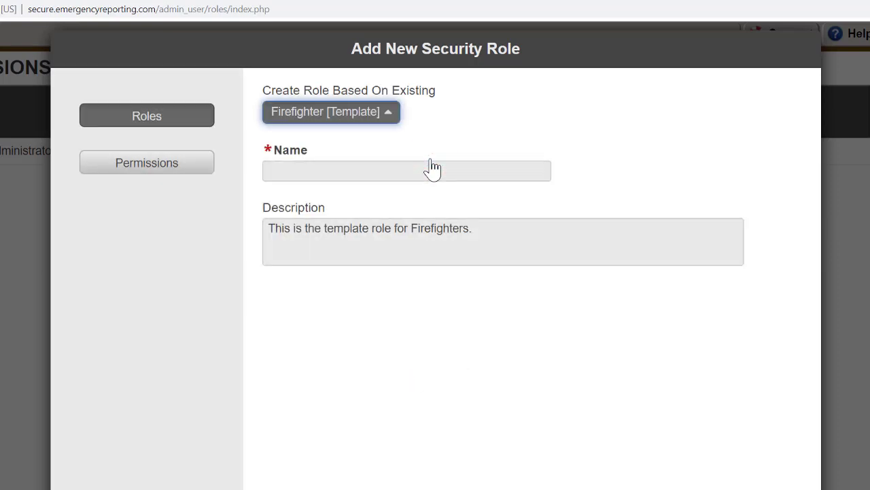
left_click(321, 172)
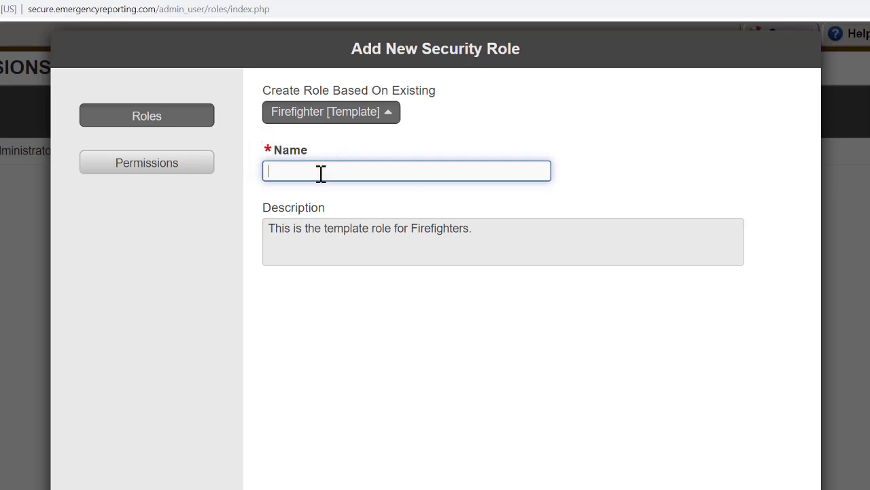
type("Firefighter")
left_click_drag(324, 230, 372, 227)
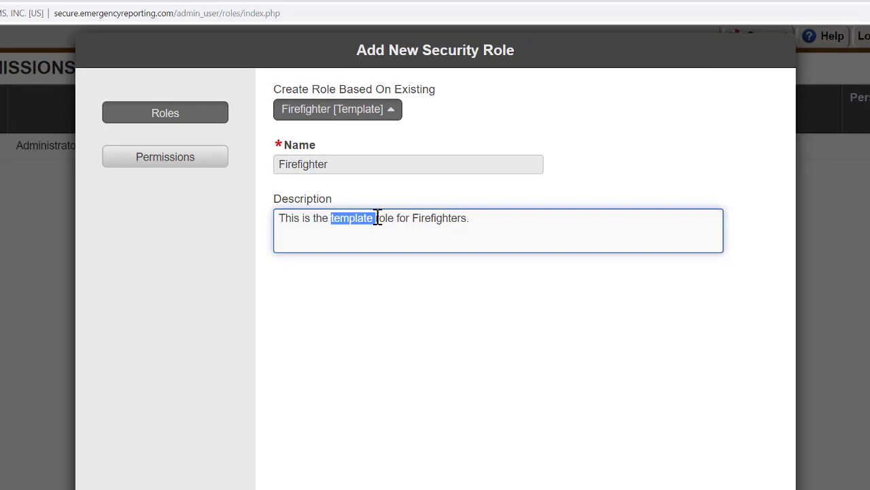
key("BackSpace")
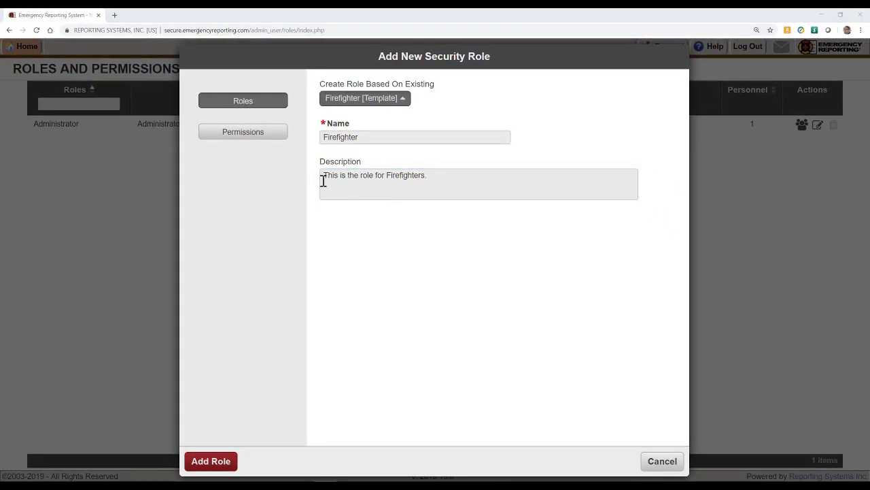
- Give the role full Daybook Module access except deleting and modifying all daily log entries, set to No Access, and add the role
left_click(259, 135)
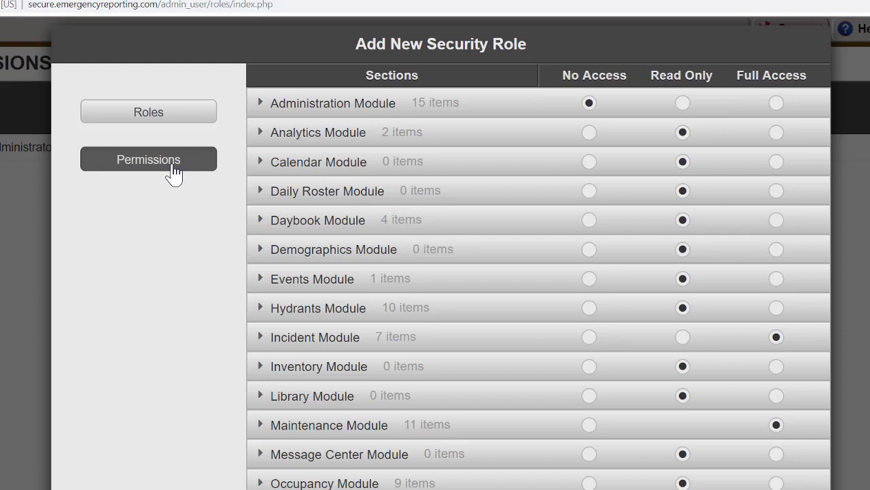
left_click(260, 219)
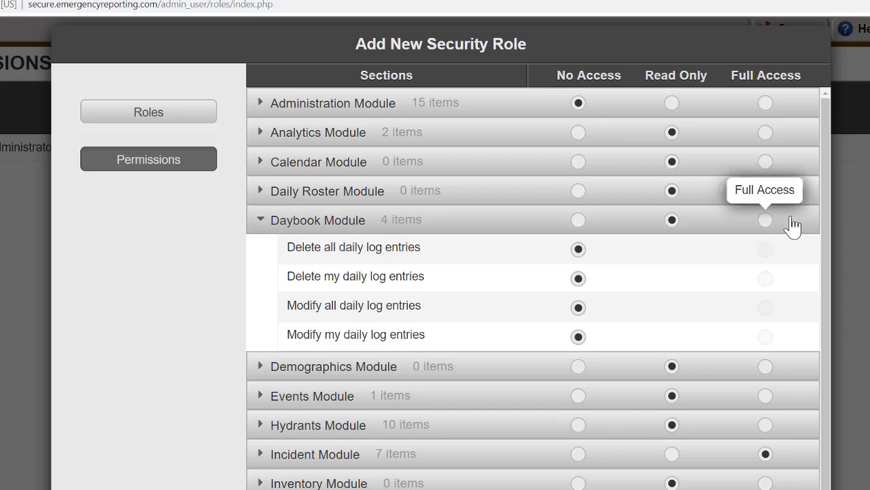
left_click(766, 220)
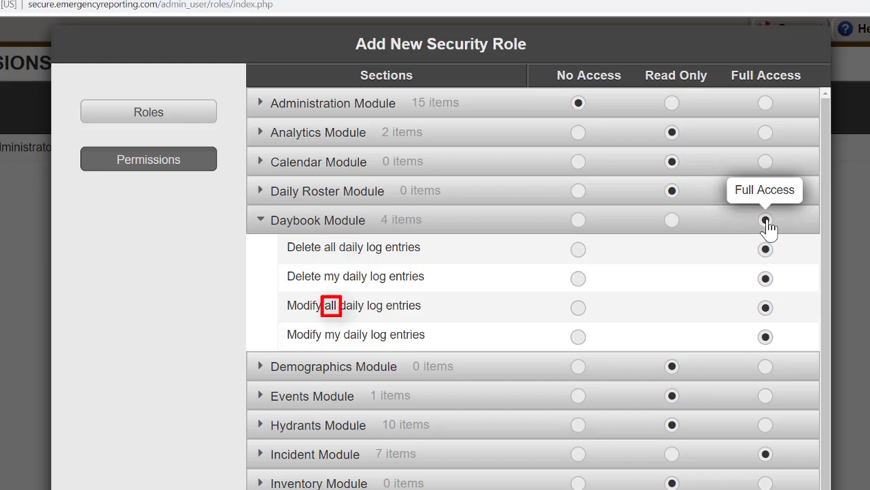
left_click(579, 250)
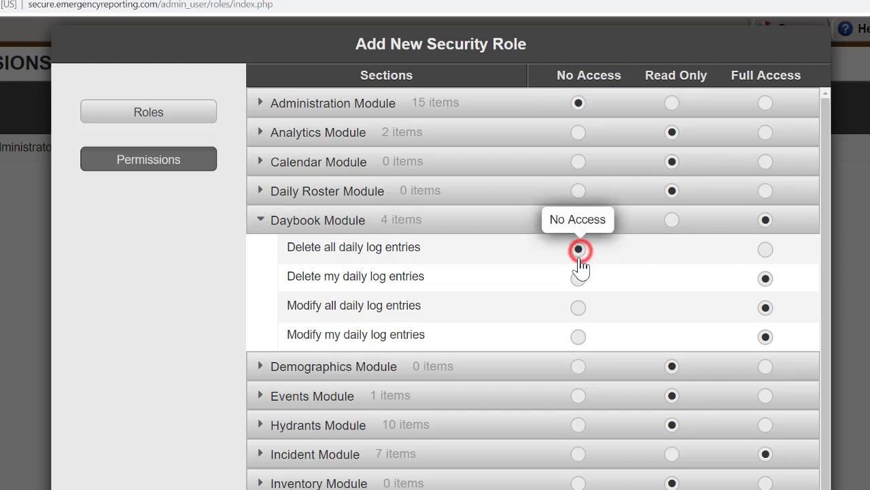
left_click(583, 310)
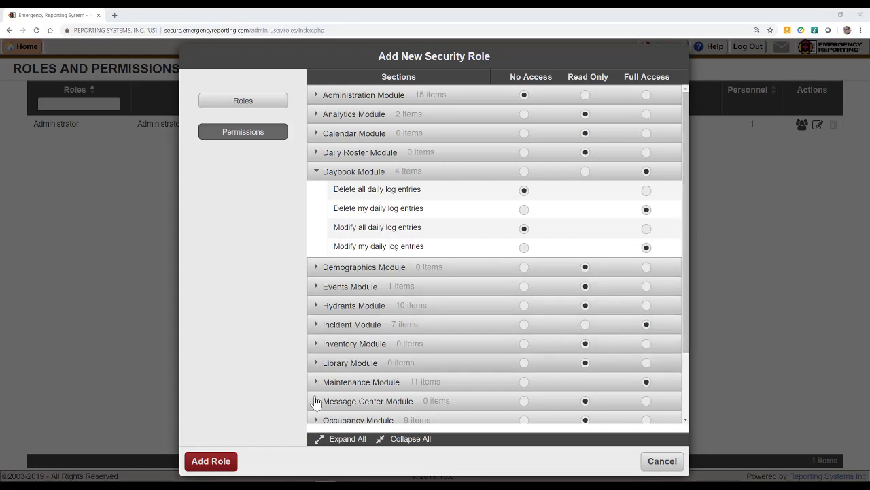
left_click(210, 461)
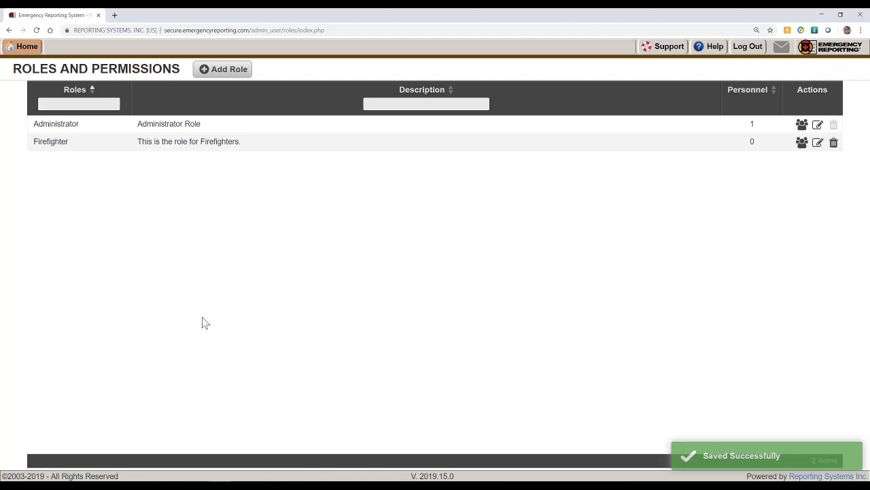
- Start a new security role without a template, named Hydrants Only, with the description "The role for the water dept."
left_click(225, 70)
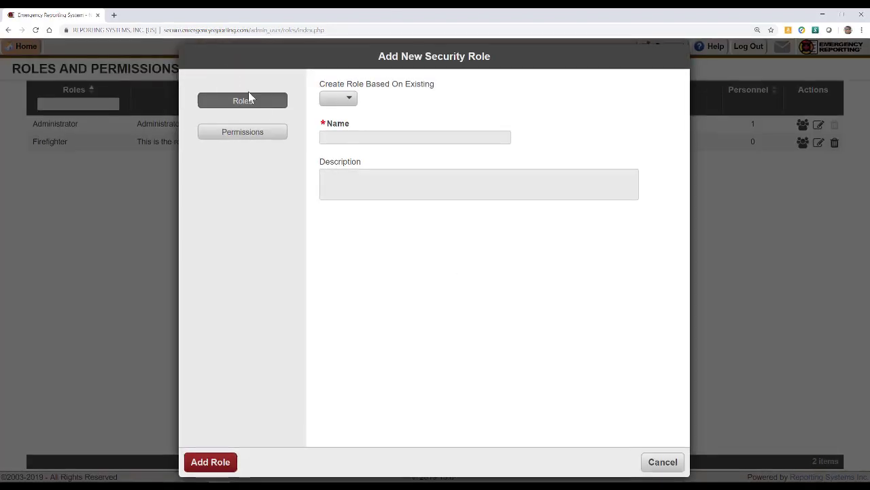
left_click(324, 137)
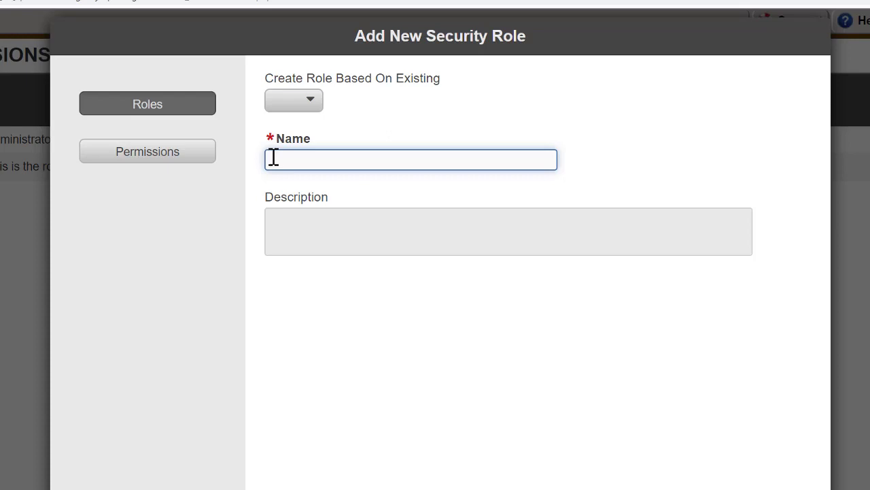
type("Hydrants Only")
left_click(304, 217)
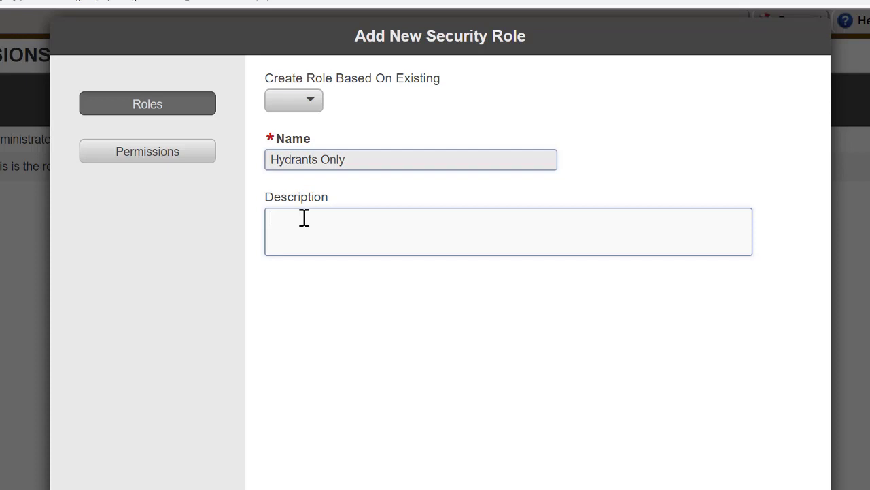
type("The role for the water dept")
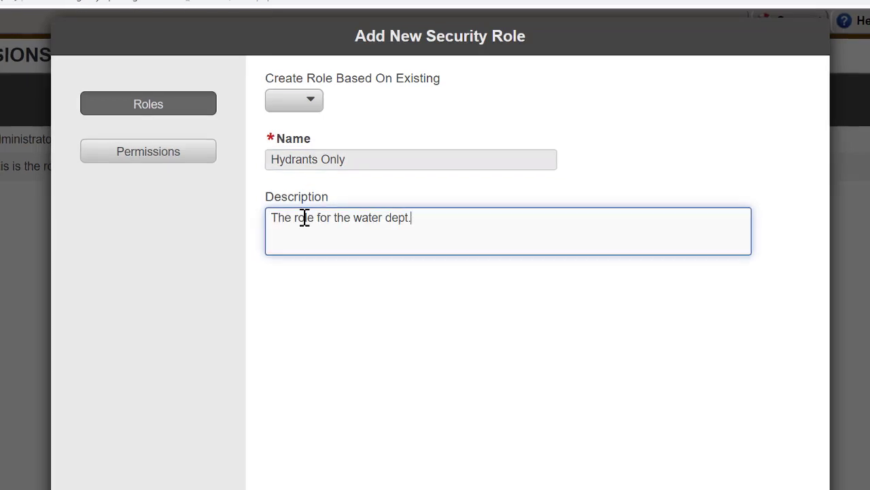
type(".")
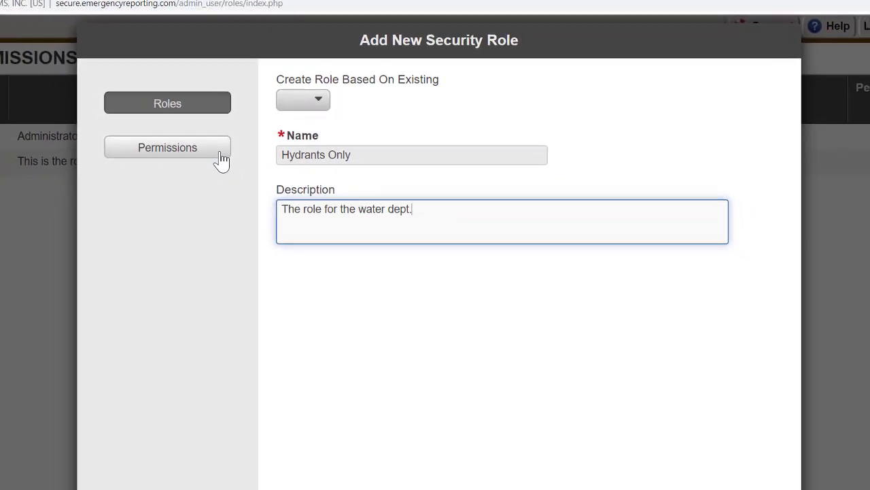
- Grant the Hydrants Only role Full Access to the Hydrants Module and collapse its permission list
left_click(210, 151)
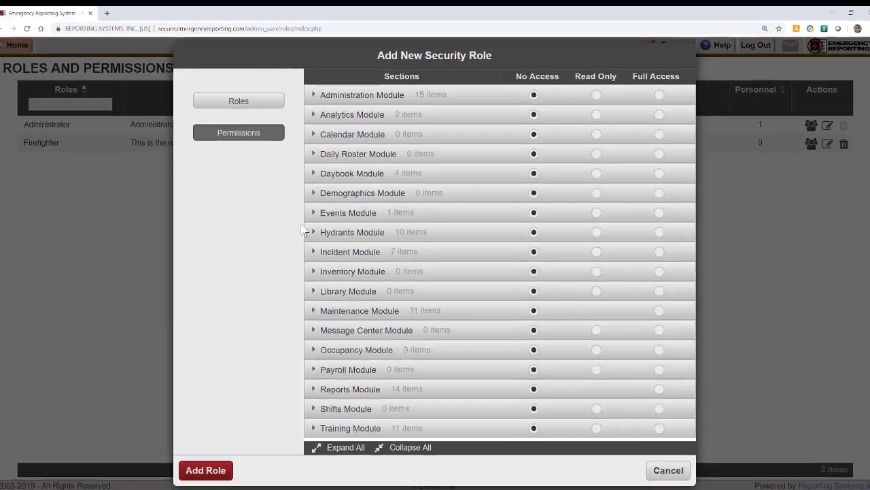
left_click(316, 231)
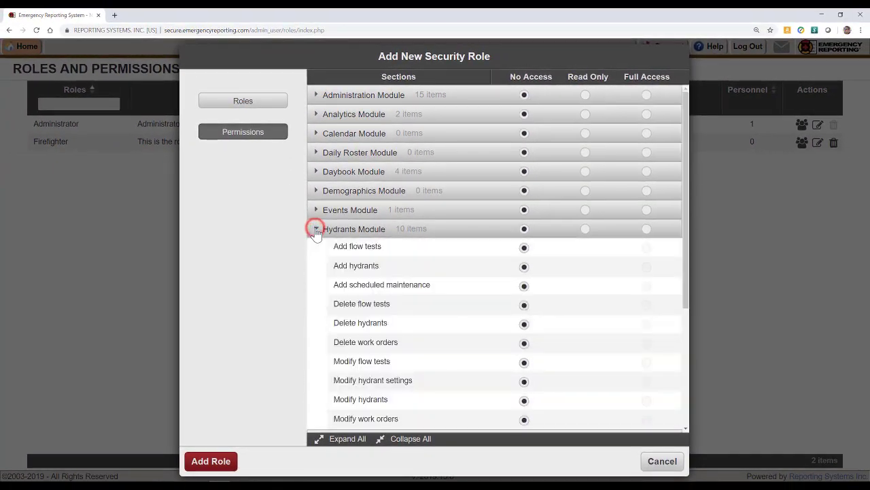
left_click(646, 229)
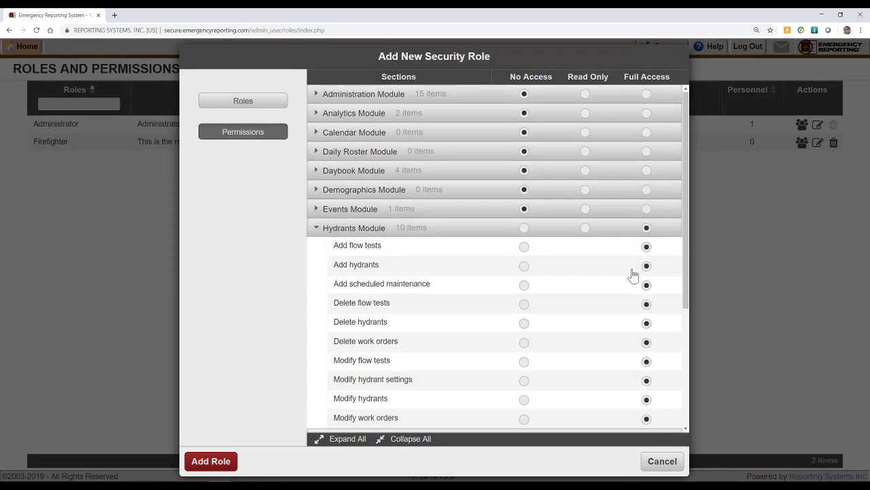
scroll(612, 272, "down", 1)
left_click(317, 187)
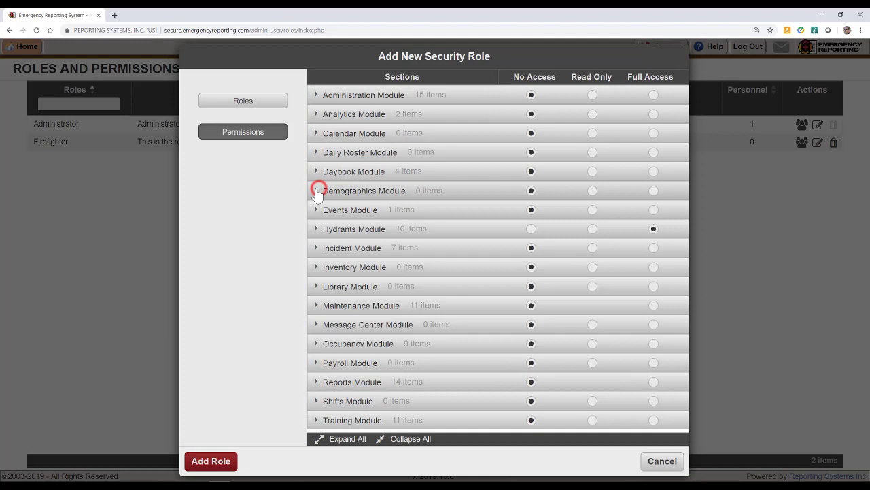
- Expand the Reports Module permissions and grant the role Full Access to the module
left_click(315, 381)
scroll(330, 383, "down", 5)
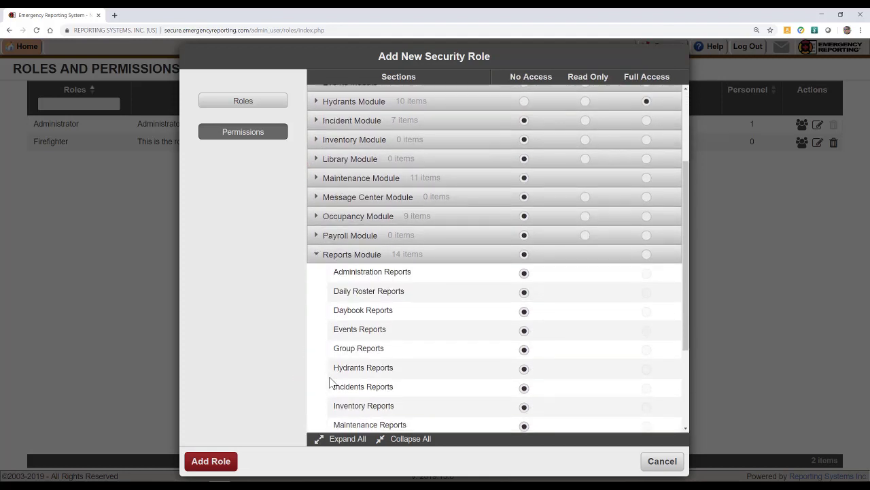
scroll(649, 237, "down", 1)
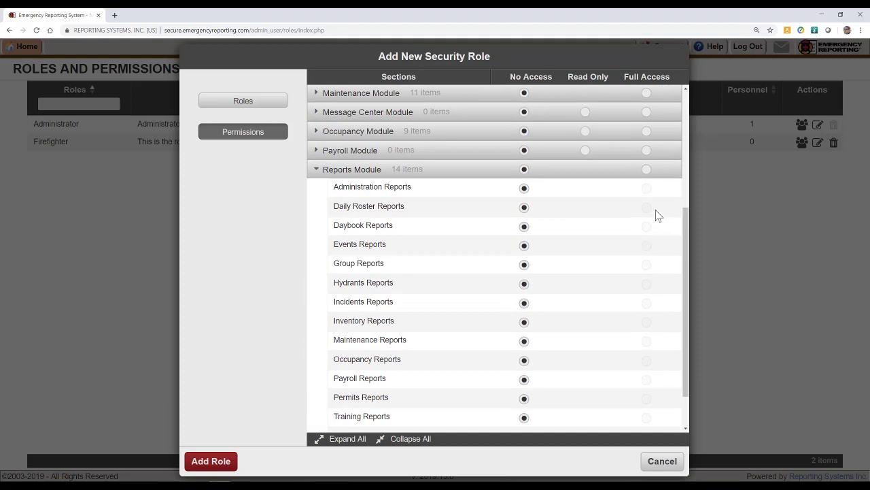
left_click(647, 170)
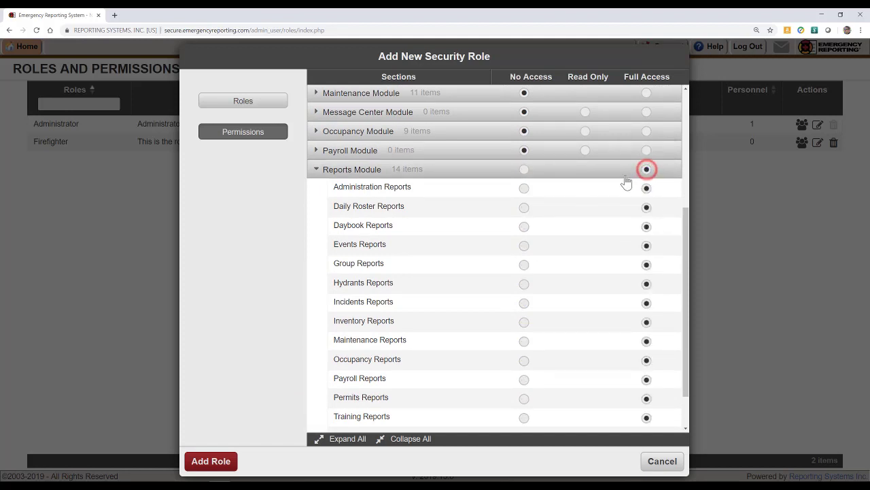
- Set every report category except Hydrants Reports to No Access, and add the Hydrants Only role
left_click(524, 189)
left_click(524, 208)
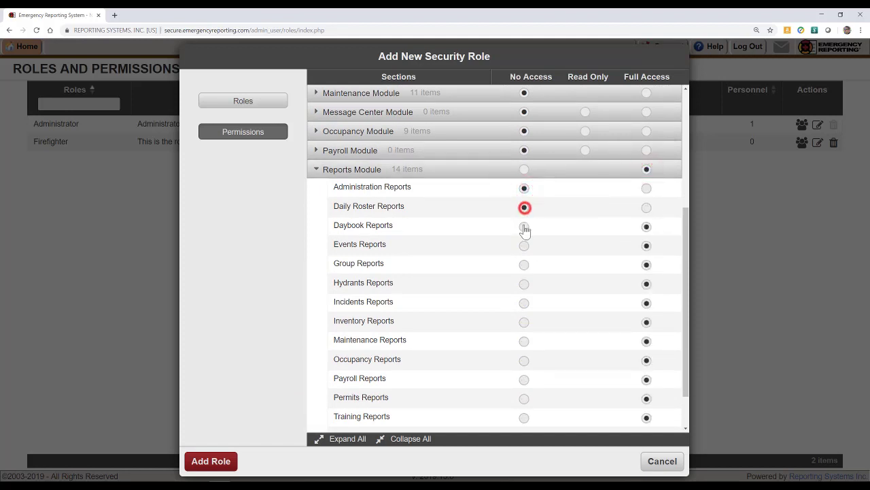
left_click(524, 226)
left_click(524, 246)
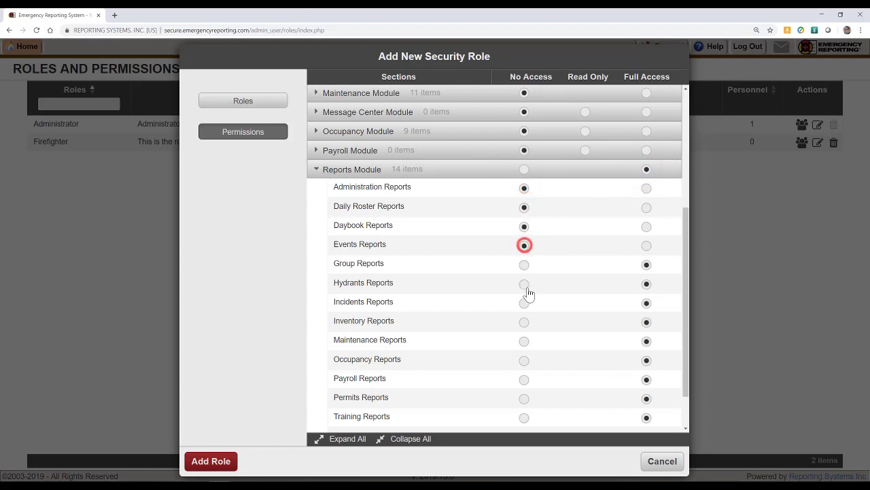
left_click(524, 264)
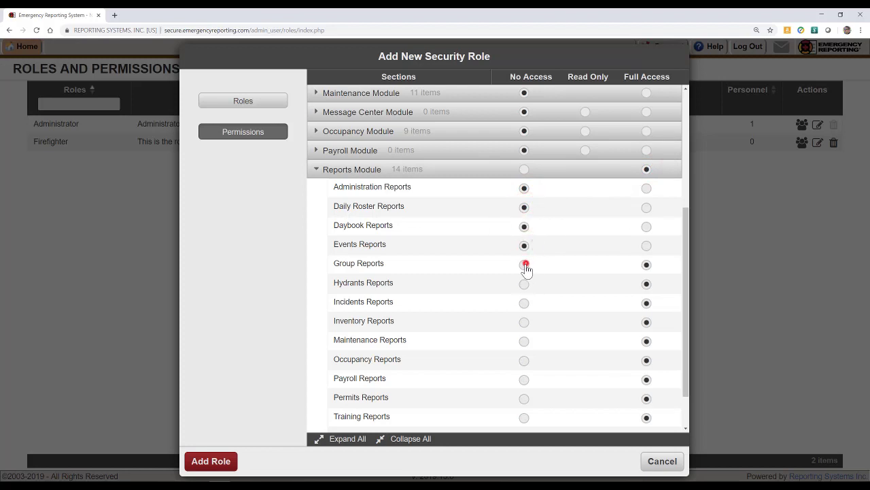
left_click(524, 303)
left_click(525, 323)
left_click(524, 341)
left_click(524, 361)
left_click(524, 380)
left_click(524, 400)
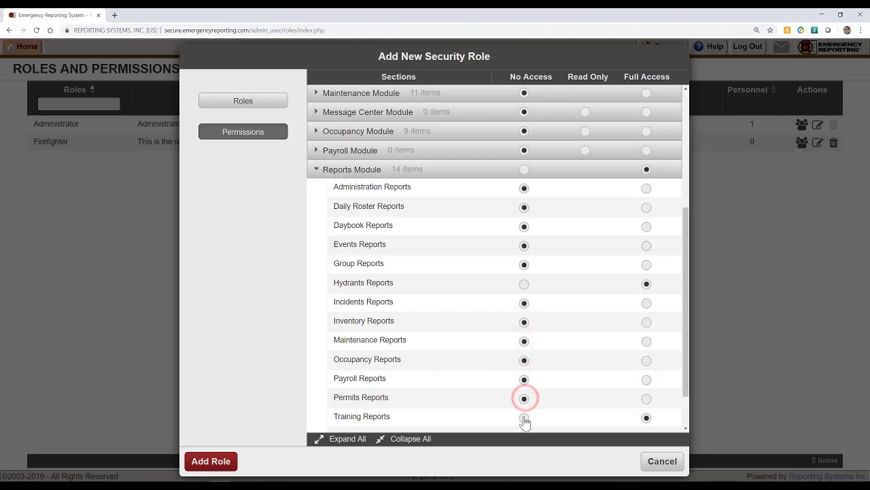
left_click(524, 417)
scroll(527, 420, "down", 1)
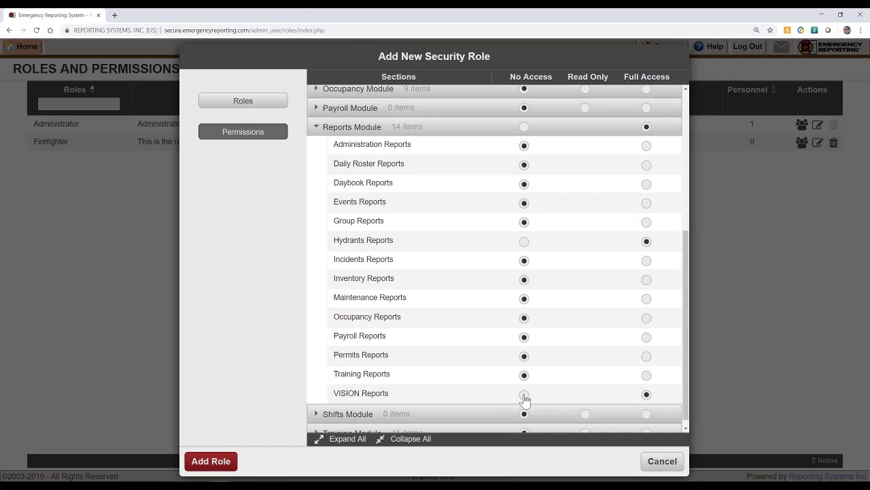
left_click(524, 393)
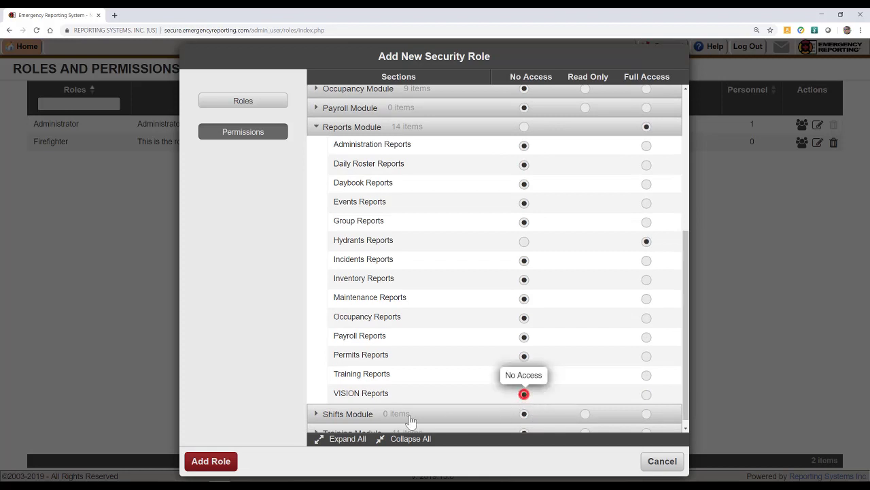
left_click(218, 460)
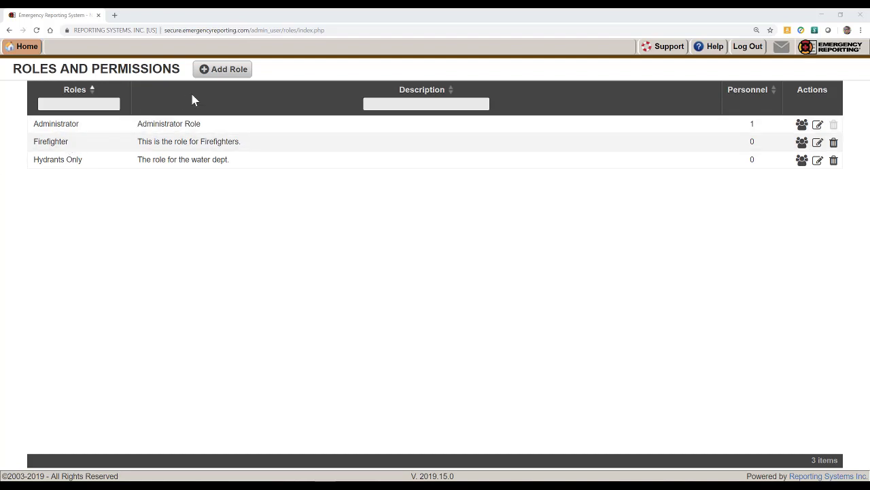
- Start a new security role based on Firefighter, named Firefighter / SCBA Tech, with the description "This is the role for Firefighters that fix SCBAs."
left_click(228, 71)
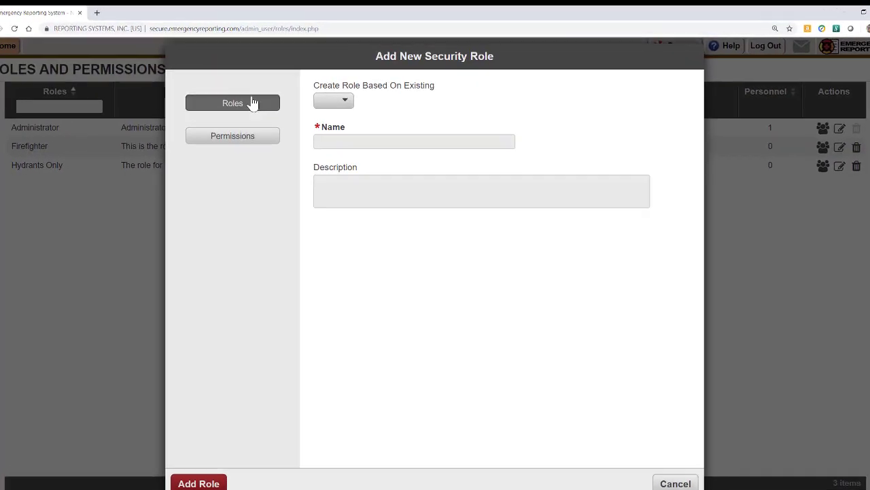
left_click(335, 104)
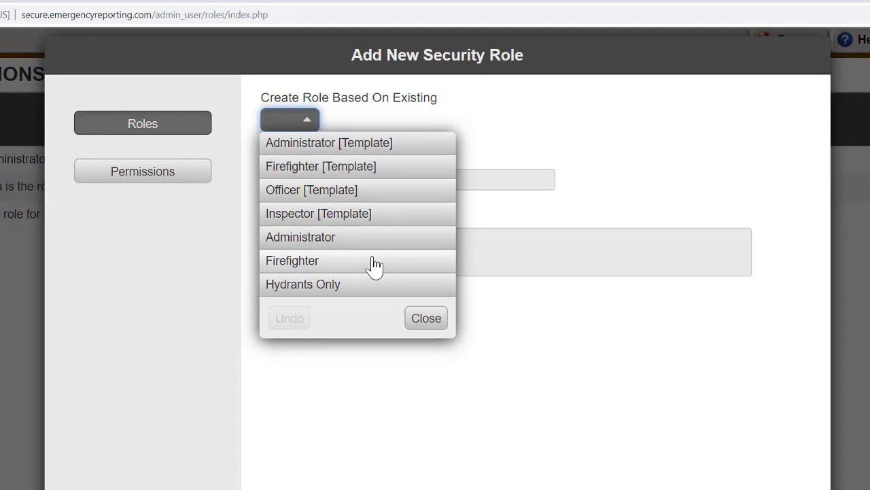
left_click(374, 262)
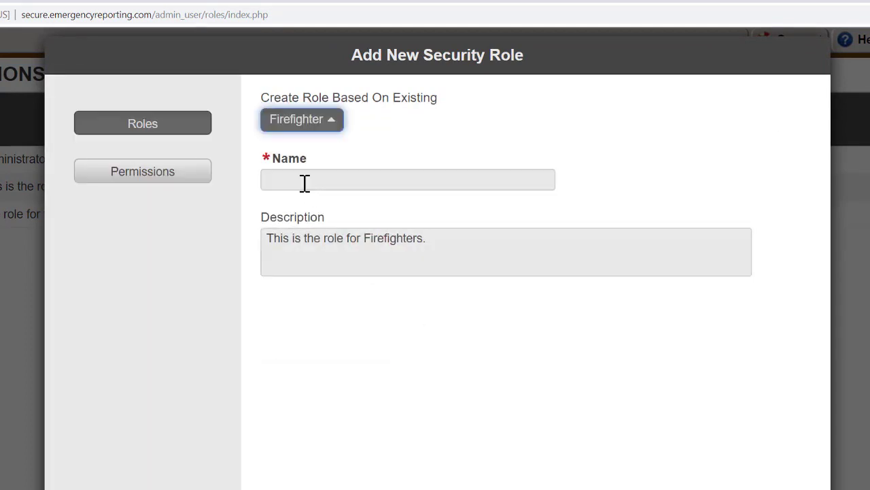
left_click(305, 183)
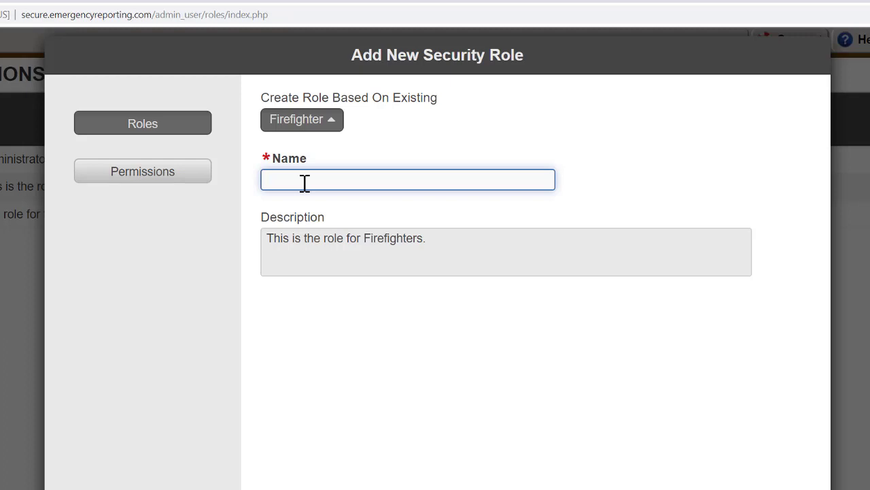
type("Firefighter / SCBA Tech")
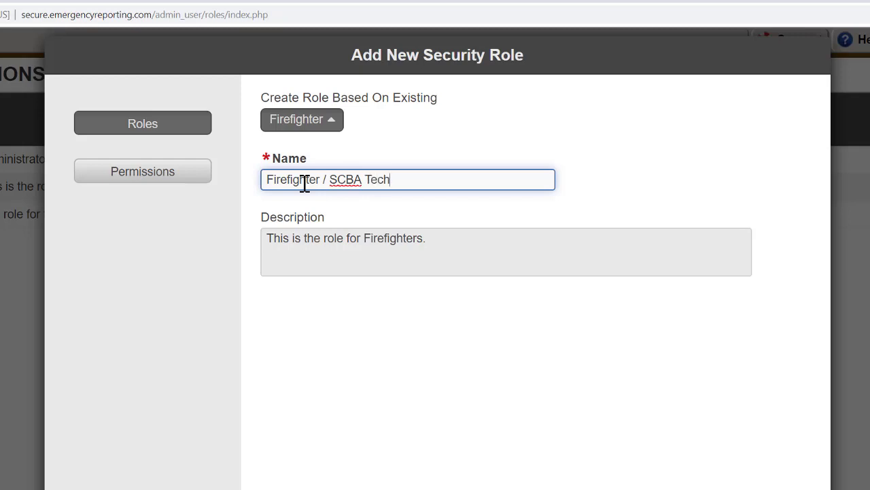
left_click(424, 240)
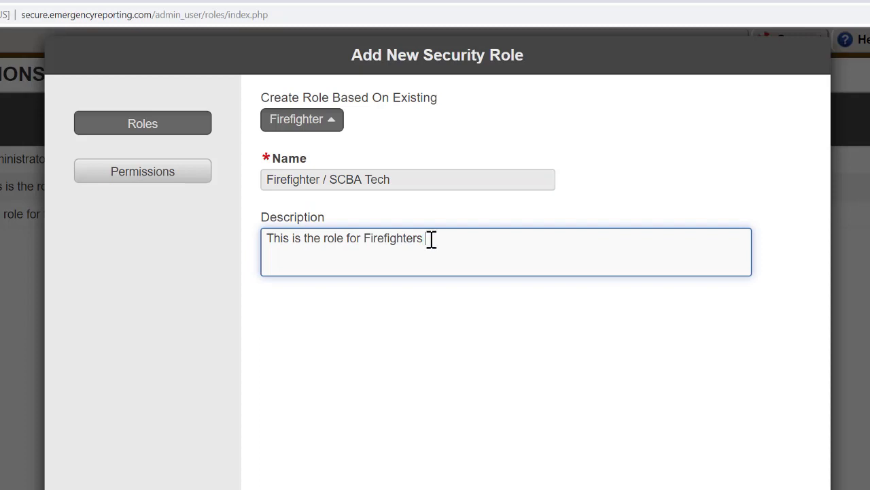
type("that fix SCBAs.")
- In the Maintenance Module, grant Full Access to Assign and Schedule, Complete and Request Maintenance, View Archived and View Maintenance History, and add the role
left_click(202, 181)
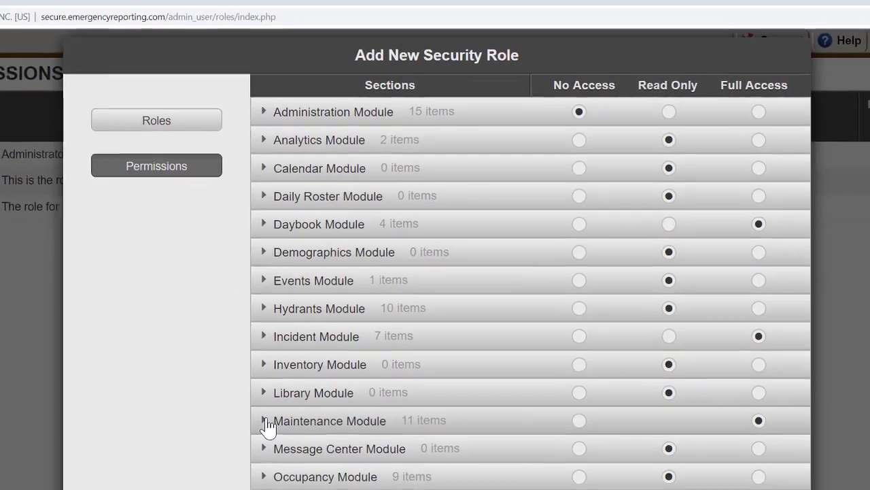
left_click(265, 421)
scroll(297, 363, "down", 3)
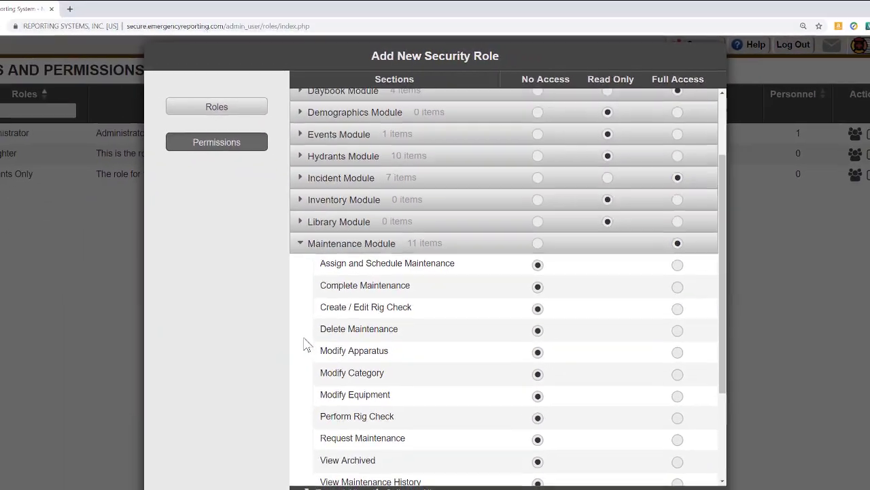
scroll(305, 345, "down", 2)
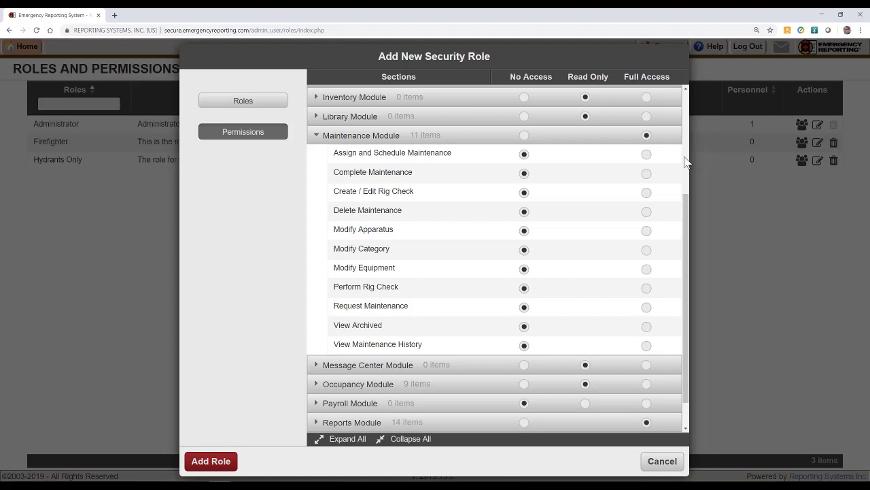
left_click(647, 154)
left_click(646, 174)
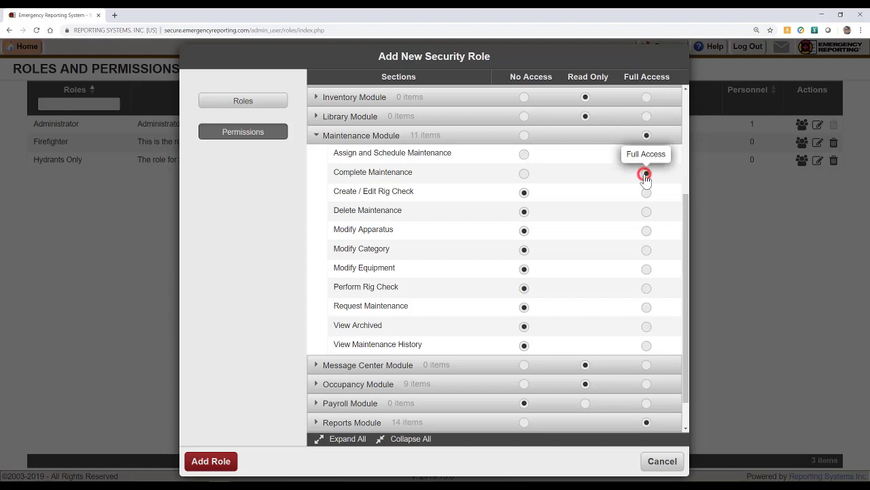
left_click(646, 307)
left_click(647, 327)
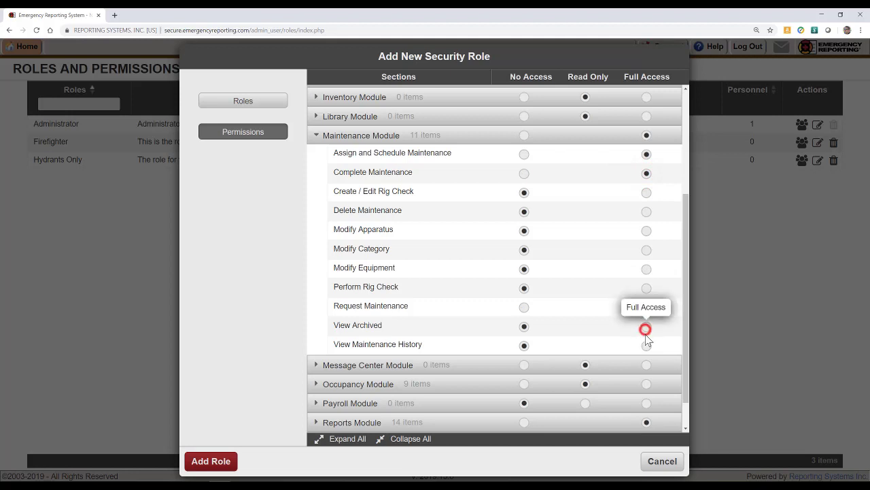
left_click(647, 346)
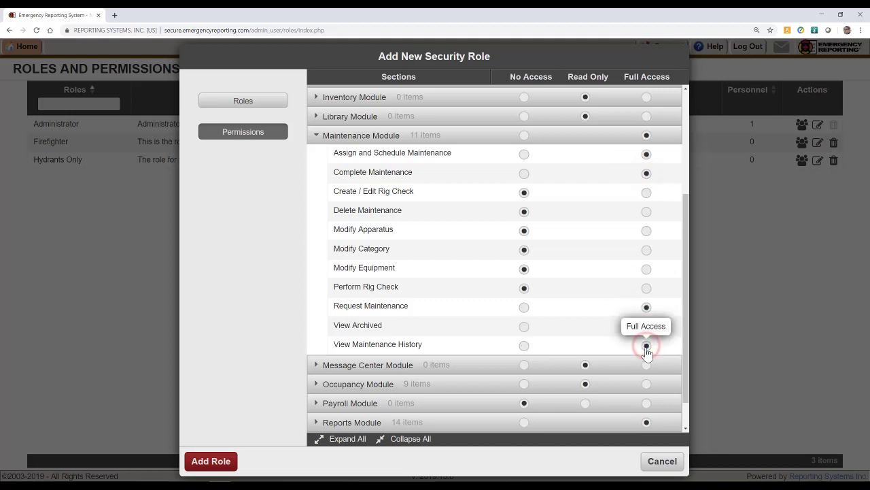
left_click(210, 462)
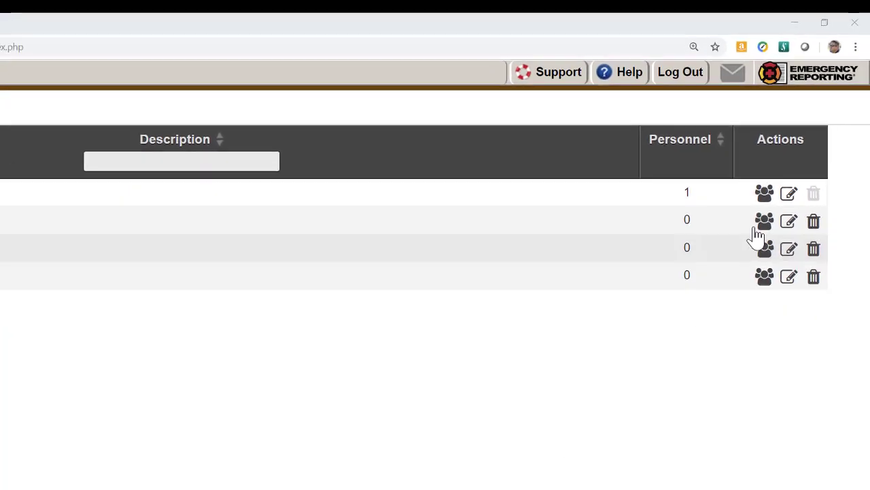
- Open the personnel assignment for the Firefighter role and examine the name, rank and assigned role filters of the available personnel
left_click(756, 238)
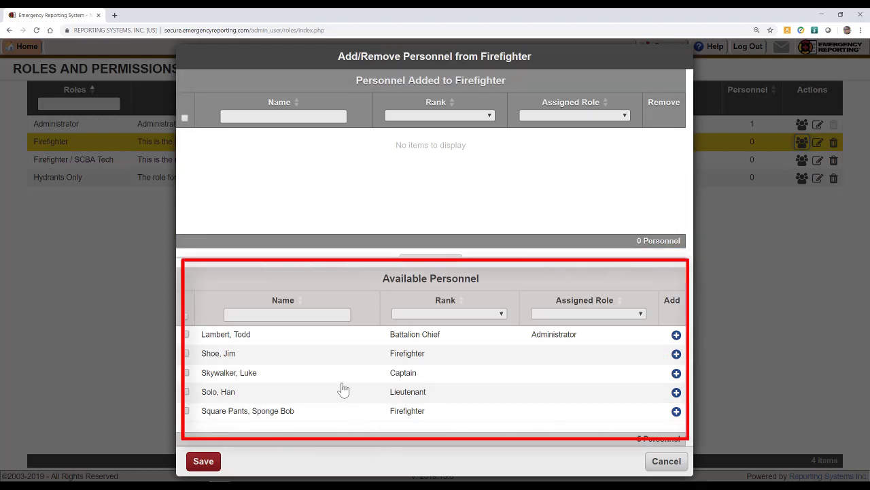
left_click(312, 314)
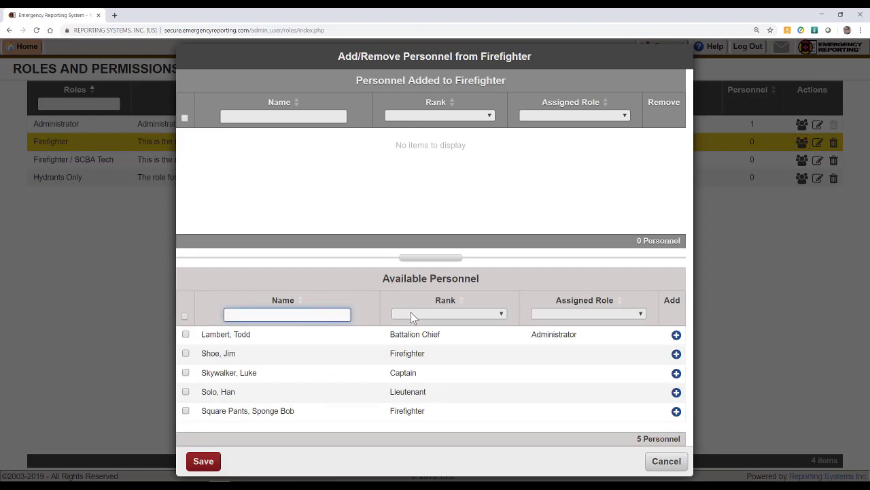
left_click(412, 313)
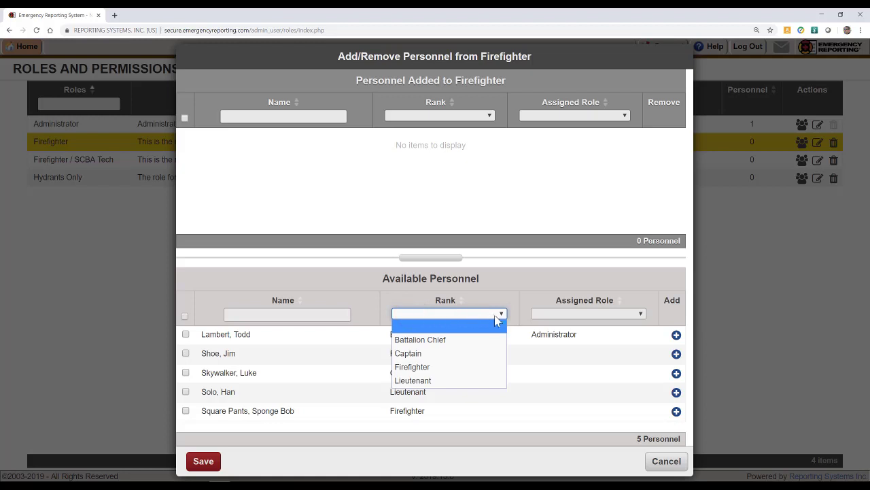
left_click(546, 315)
left_click(546, 315)
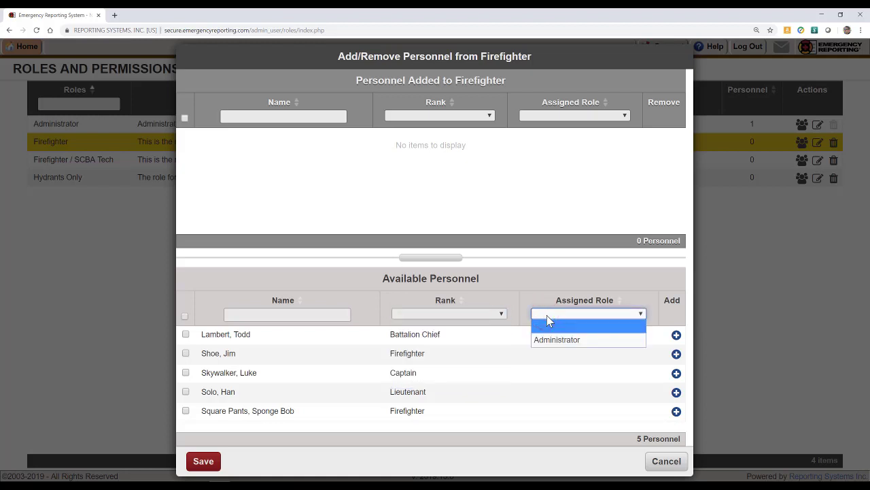
left_click(547, 315)
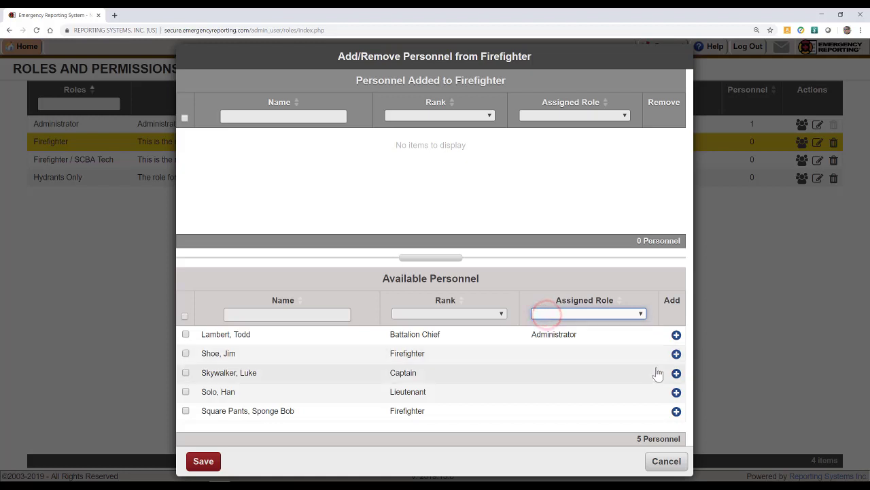
- Add the Battalion Chief to the Firefighter role's personnel and remove that person again
left_click(677, 335)
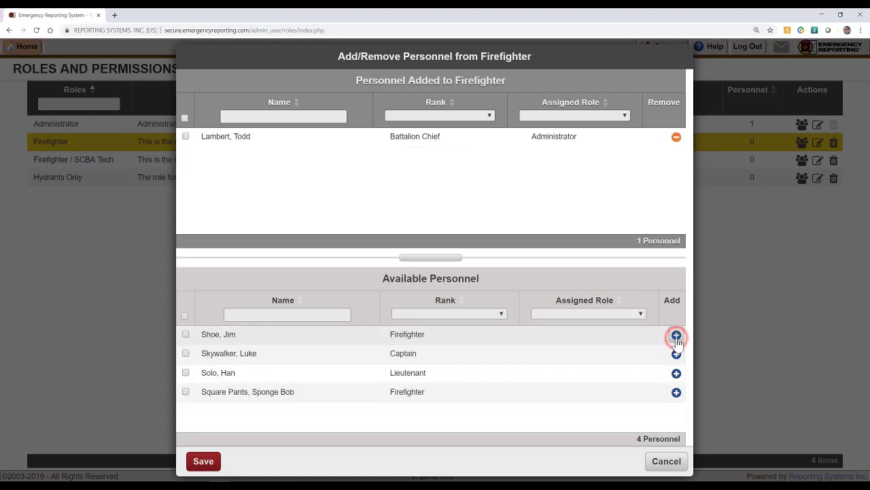
left_click(677, 138)
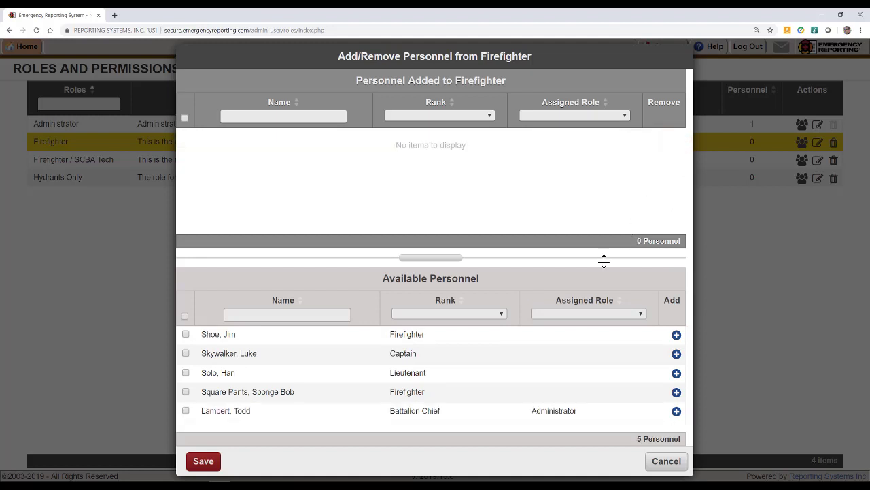
- Filter the available personnel by the rank Firefighter, add all of them to the Firefighter role in bulk, and save the assignment
left_click(501, 314)
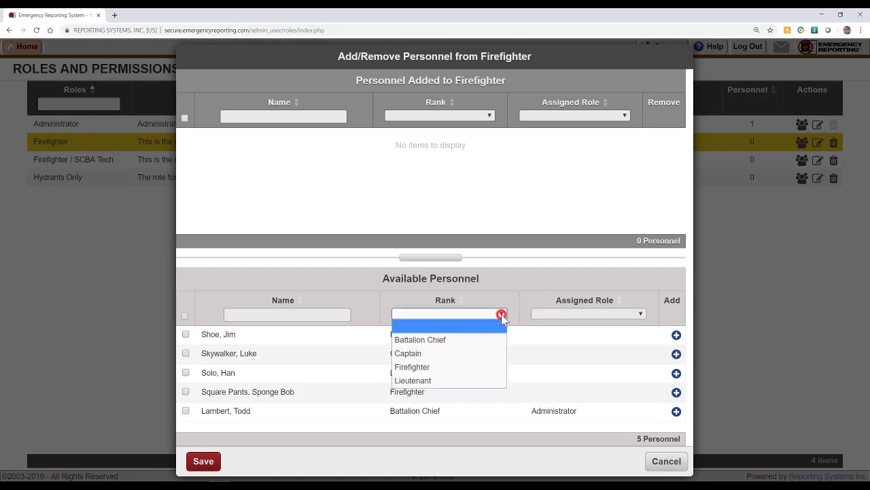
left_click(445, 367)
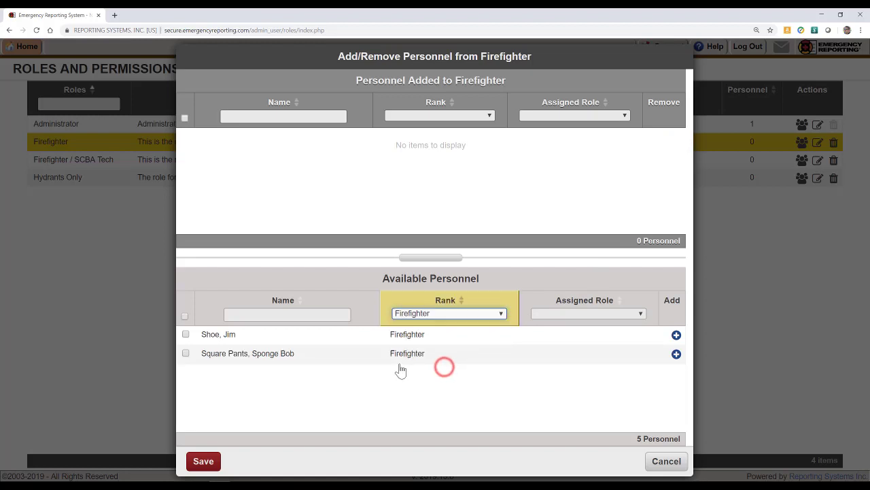
left_click(185, 316)
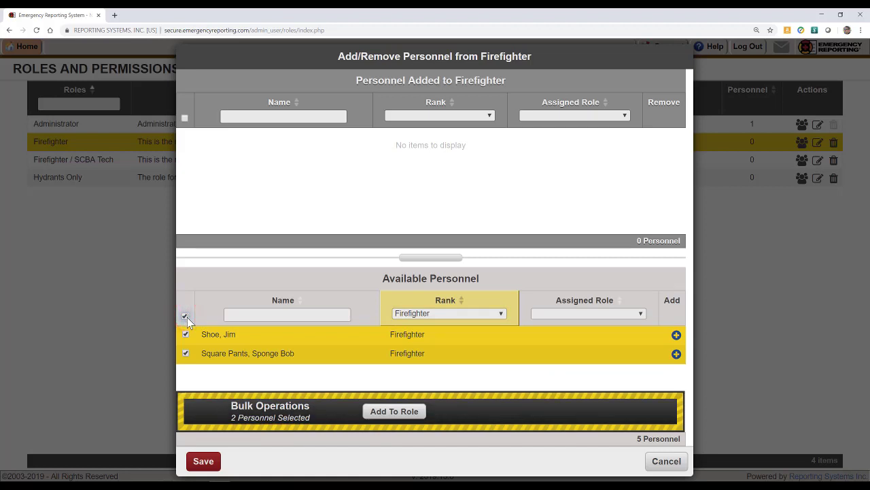
left_click(393, 416)
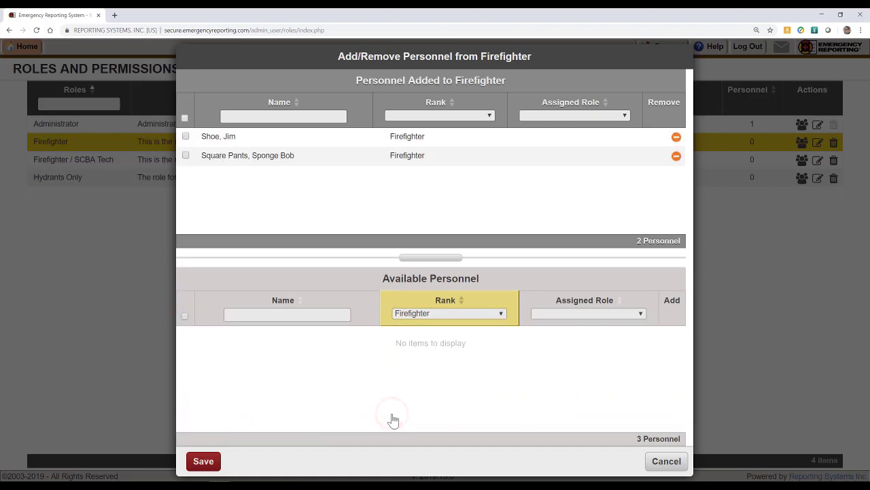
left_click(208, 465)
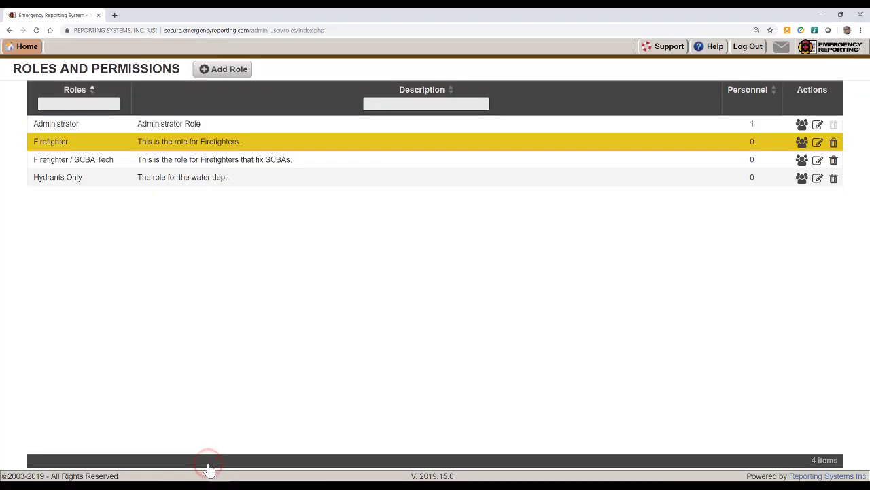